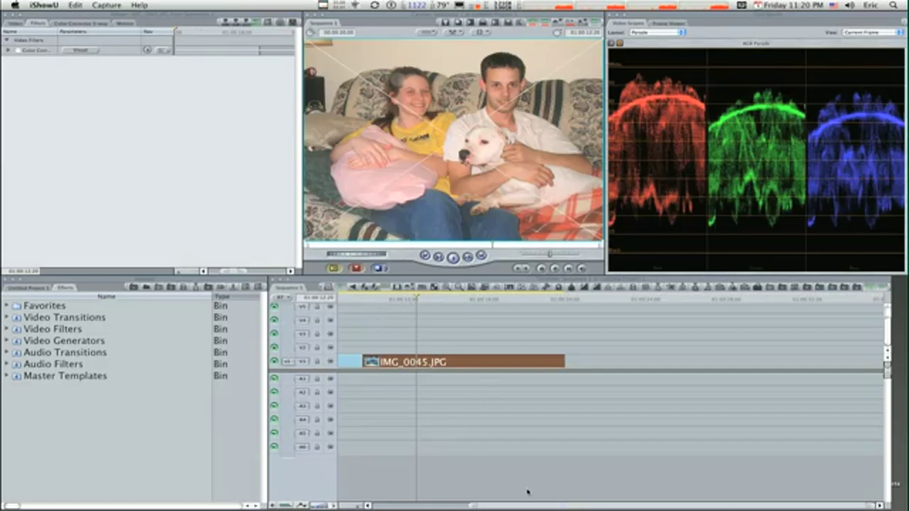
- Scroll the timeline left and park the playhead on the 150px-Argonaut_software.png clip
left_click_drag(533, 505, 403, 508)
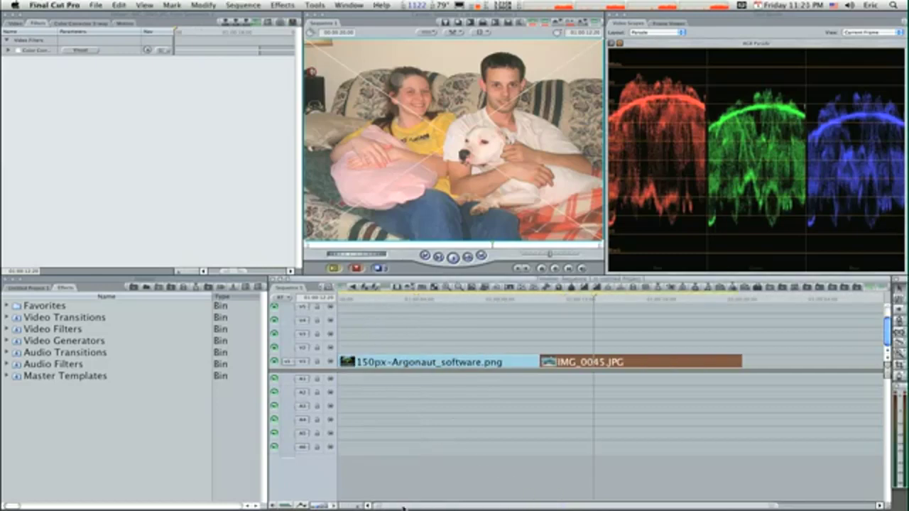
left_click(434, 302)
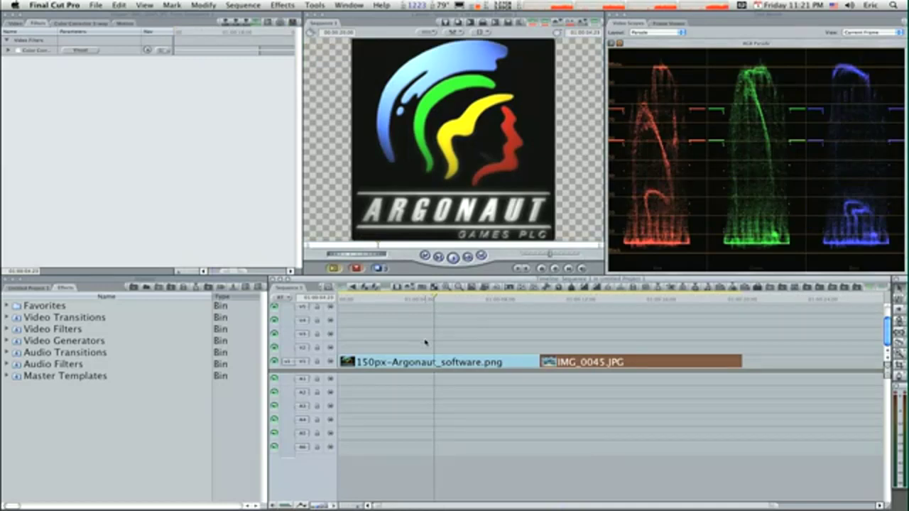
- Load the Argonaut clip into the Viewer and uncheck its existing Color Corrector filter
double_click(425, 361)
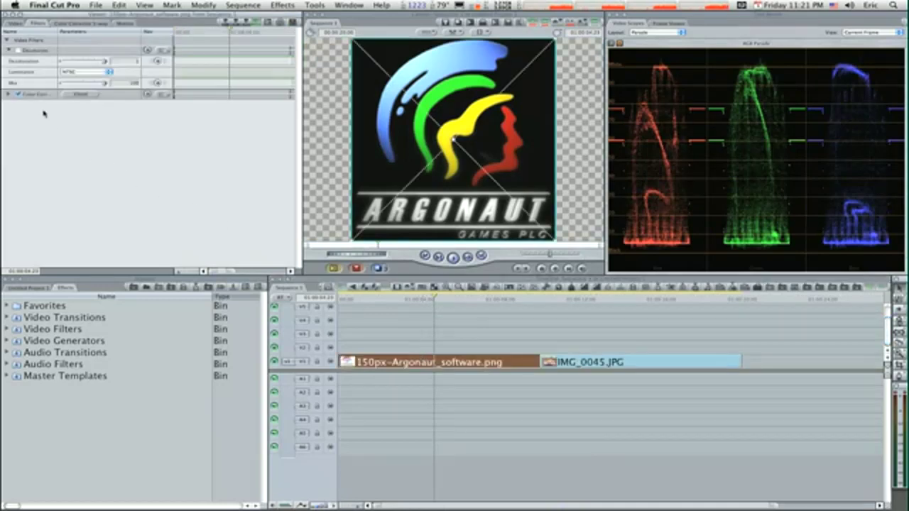
left_click(24, 97)
left_click(19, 94)
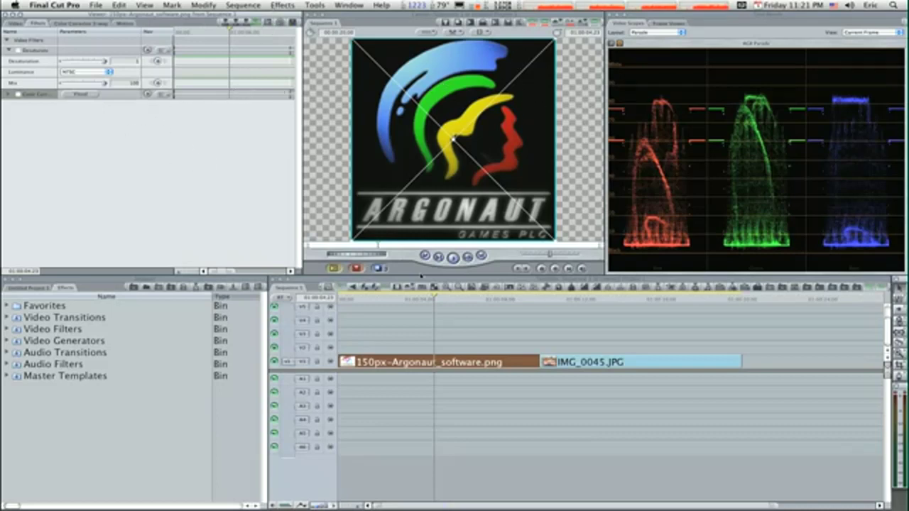
- Add Effects > Video Filters > Color Correction > Color Corrector 3-way to the Argonaut clip
double_click(407, 359)
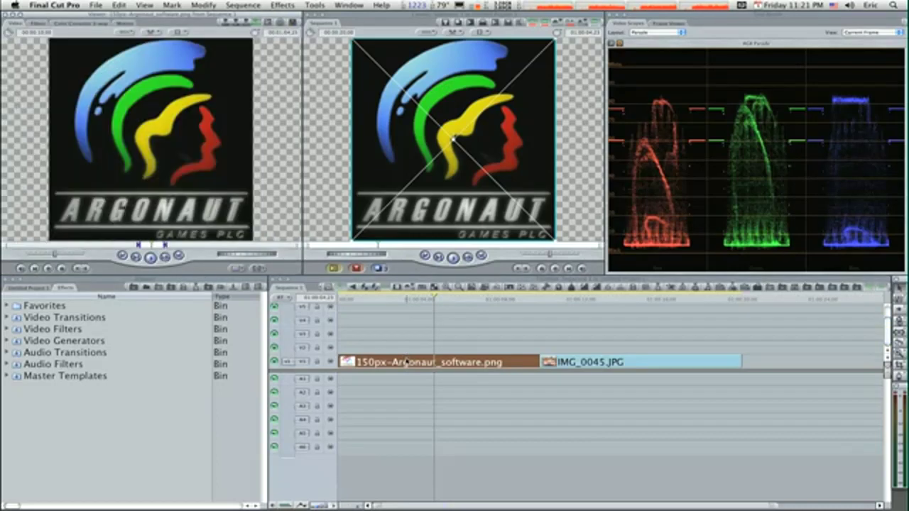
left_click(281, 5)
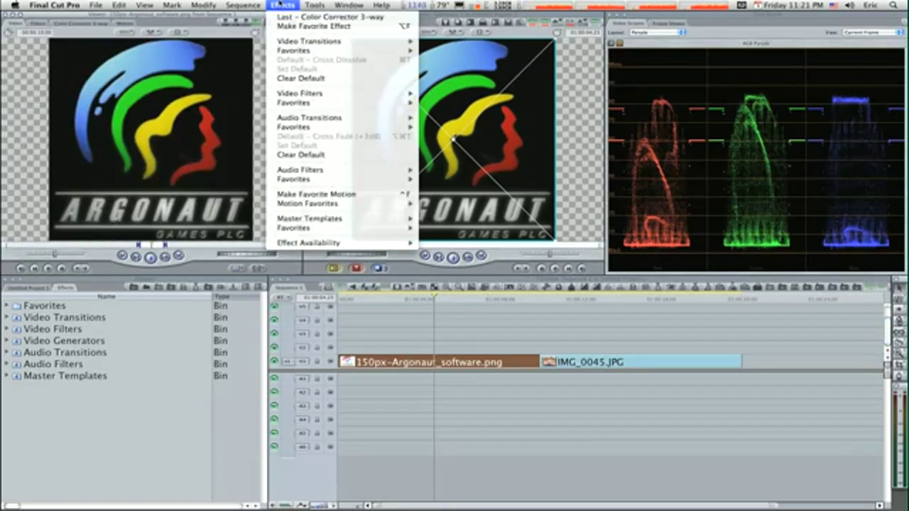
mouse_move(301, 95)
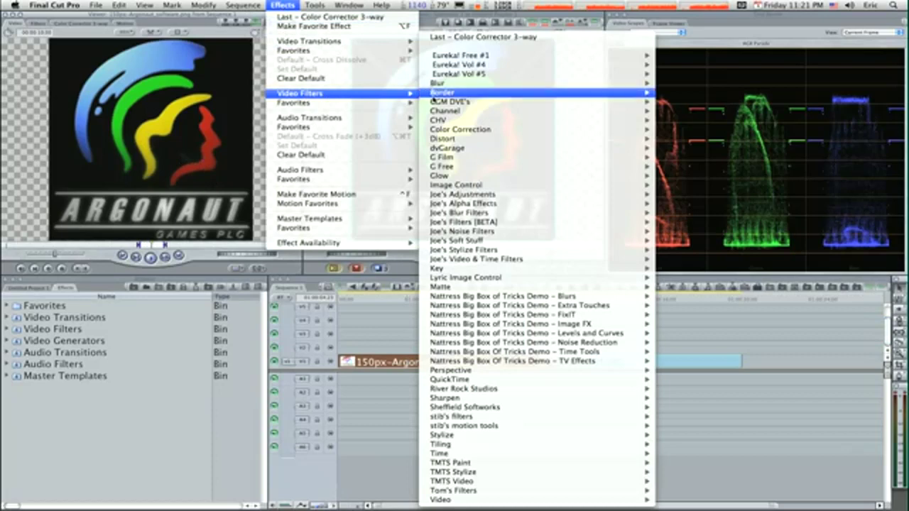
mouse_move(460, 189)
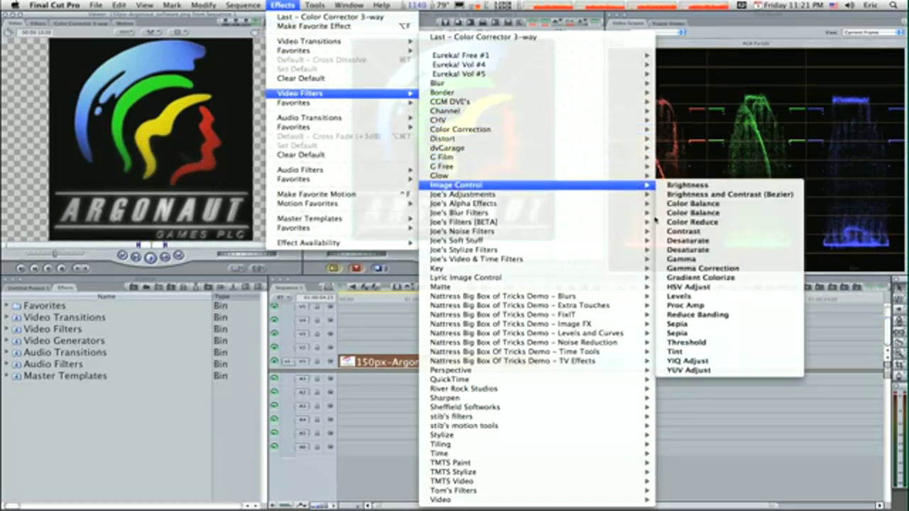
mouse_move(516, 133)
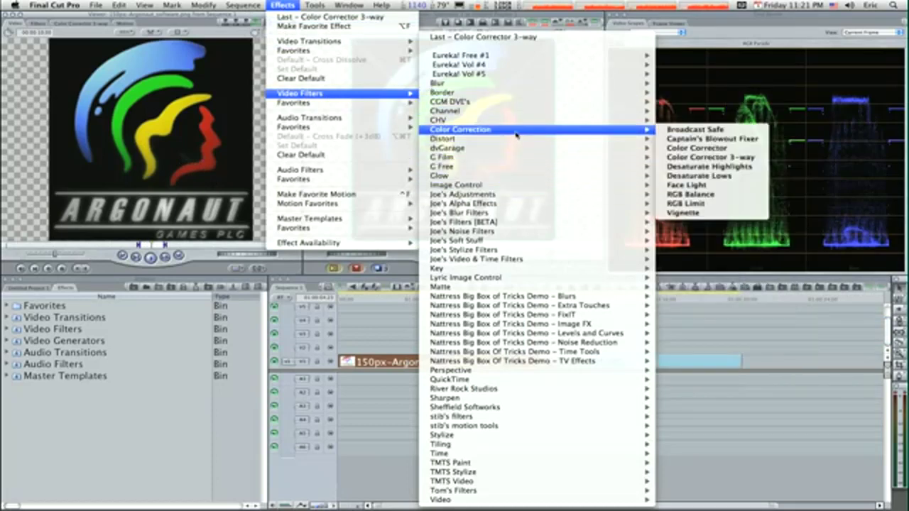
left_click(687, 160)
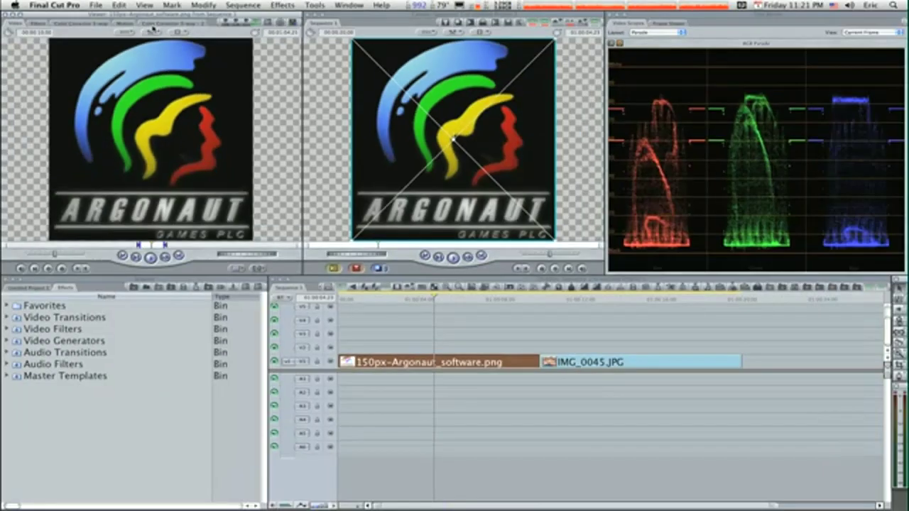
- In the Color Corrector 3-way tab, drag the Sat slider right to boost the logo's saturation
left_click(154, 25)
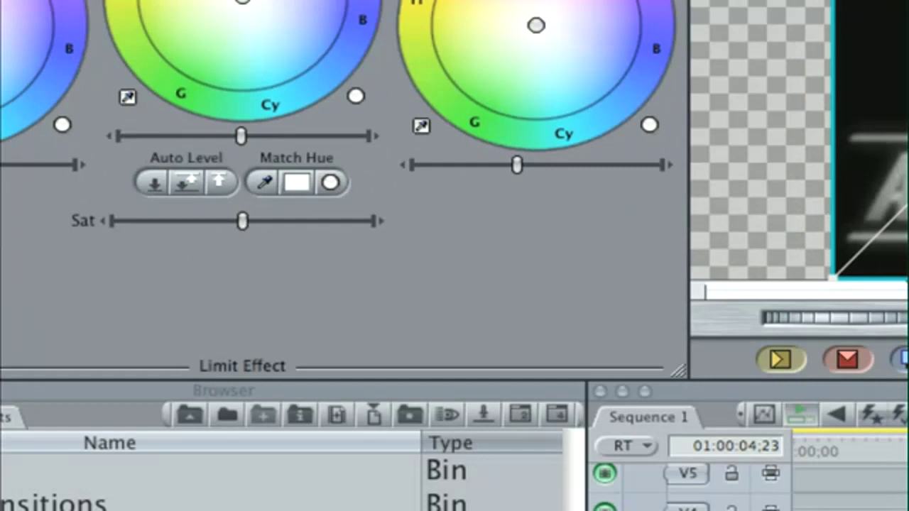
left_click_drag(242, 221, 358, 221)
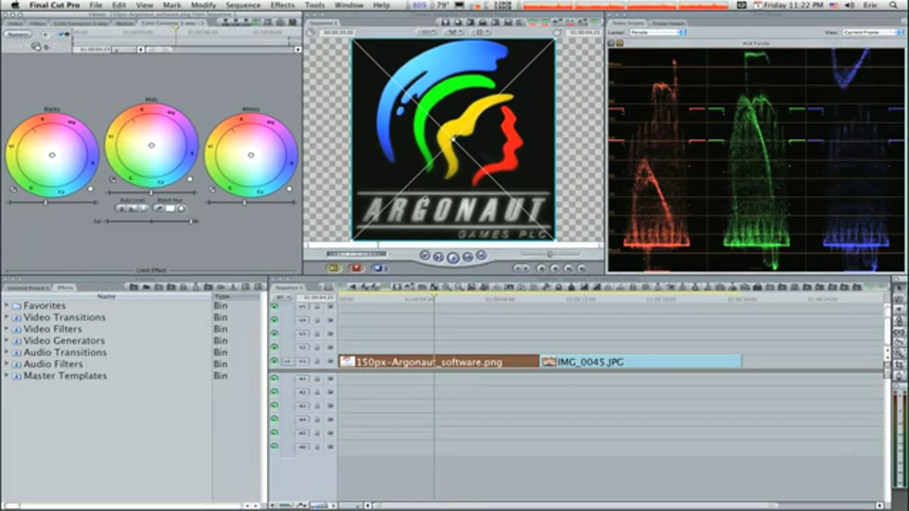
- Nudge the Whites level slider up slightly, then toggle the 3-way correction off and on to compare
left_click(424, 204)
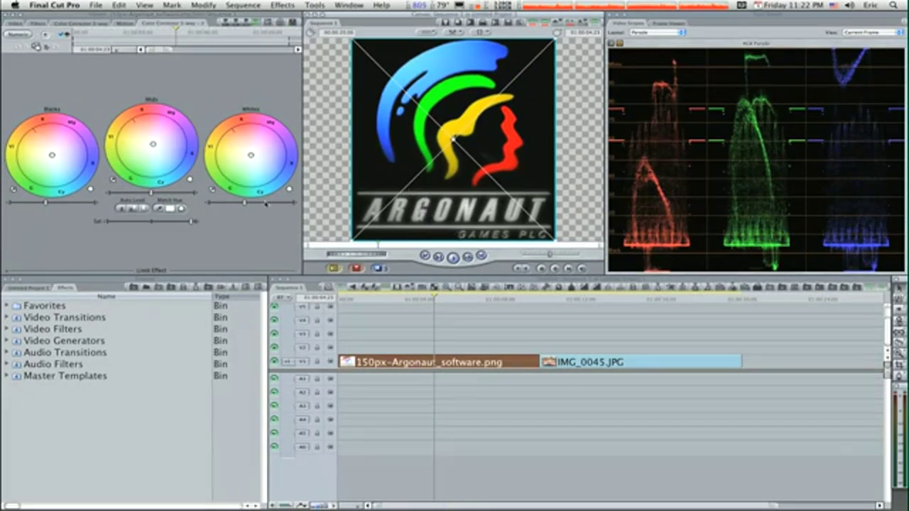
left_click(193, 223)
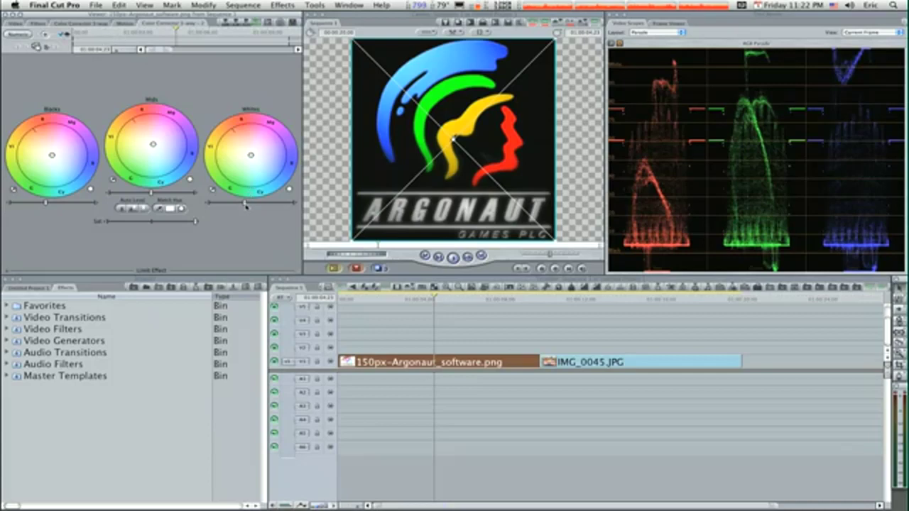
left_click_drag(246, 205, 249, 206)
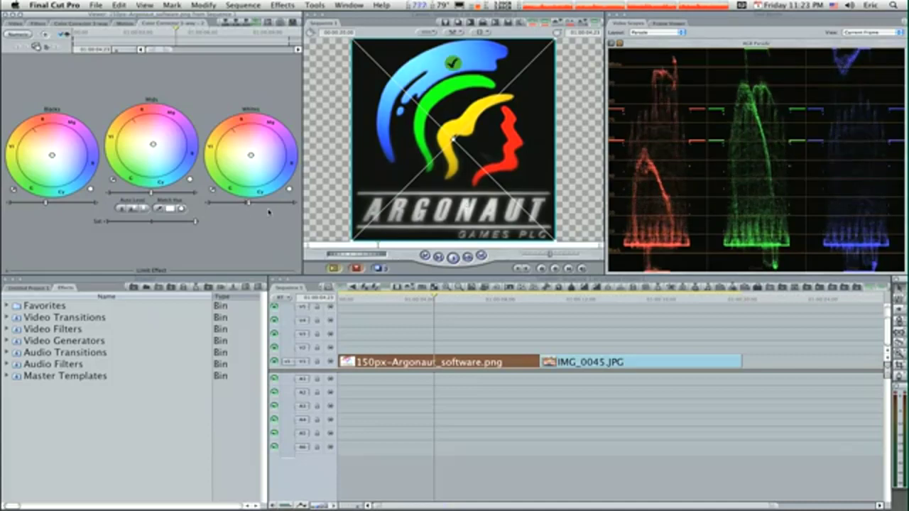
left_click_drag(252, 206, 257, 205)
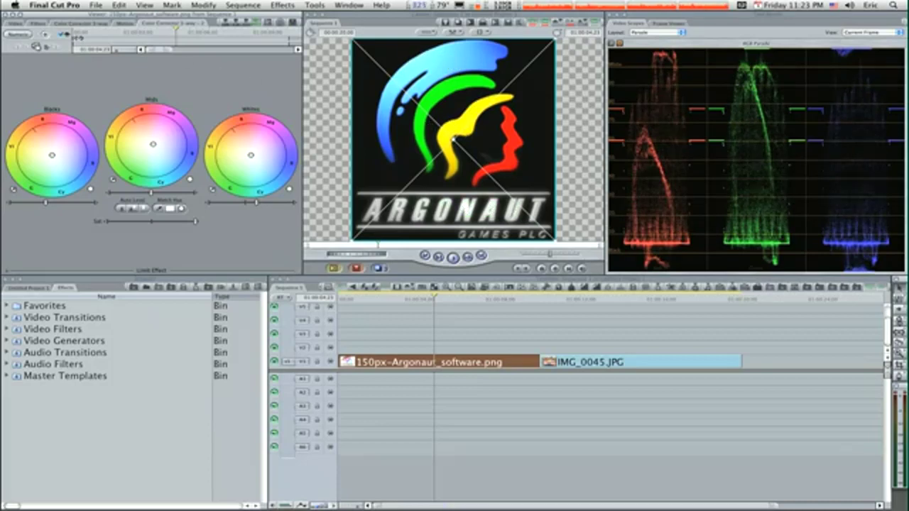
left_click(64, 35)
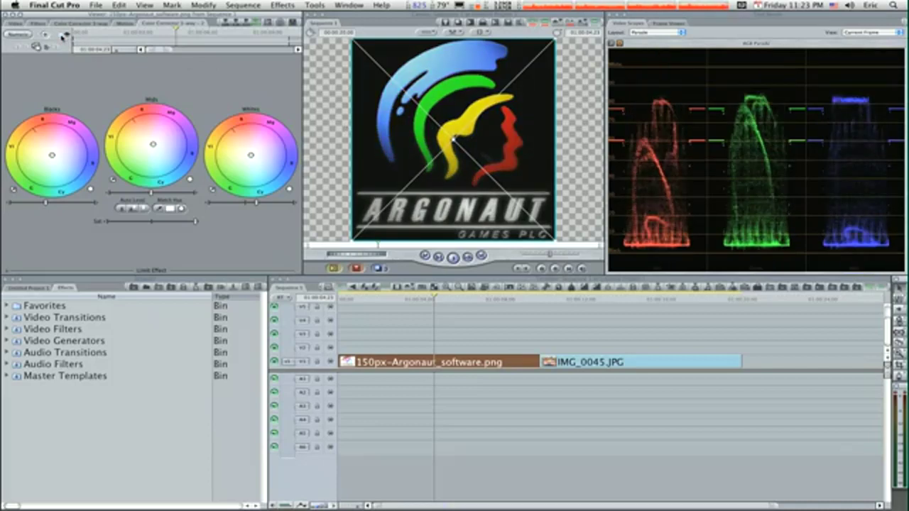
left_click(64, 35)
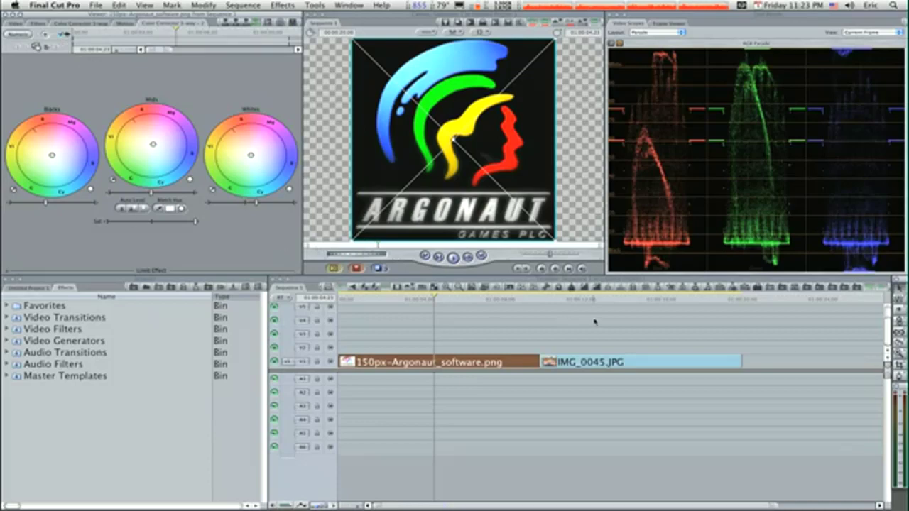
- Load IMG_0045.JPG into the Viewer and park the playhead on it in the timeline
left_click(604, 364)
double_click(604, 365)
left_click(602, 305)
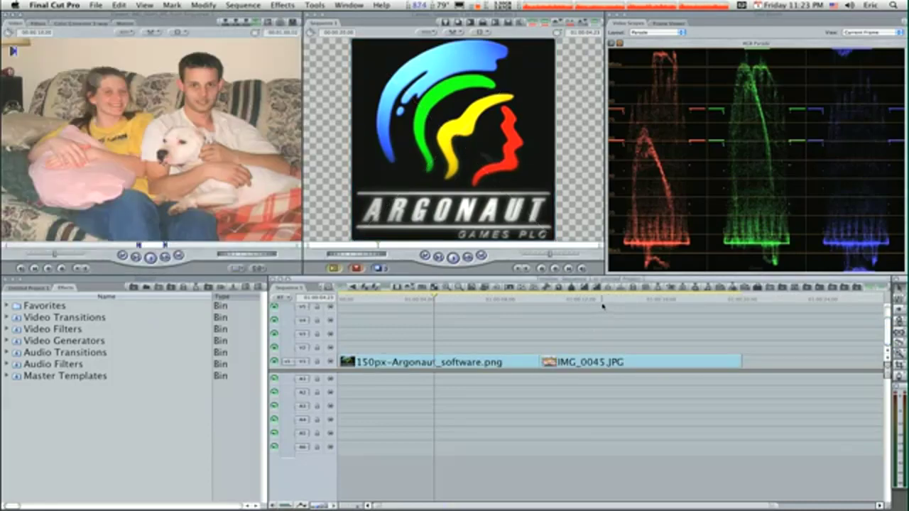
left_click(602, 301)
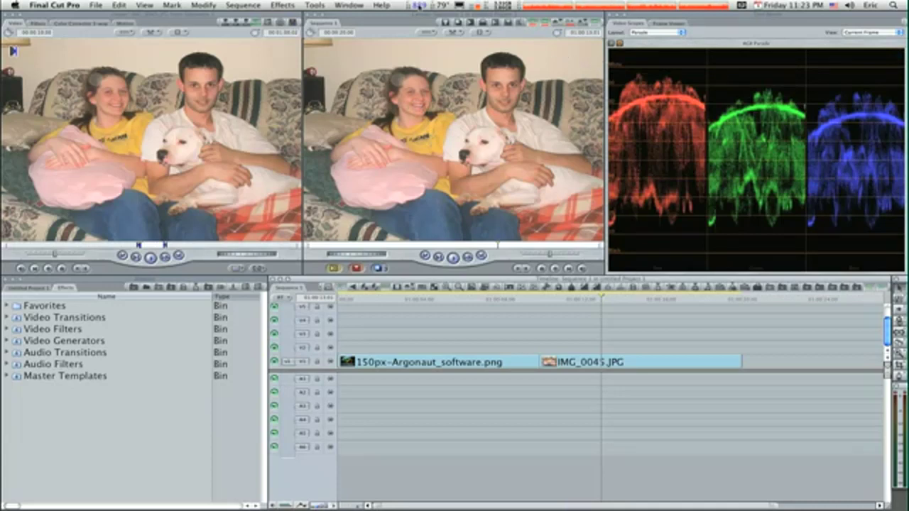
- Switch to the Window > Arrange > Color Correction layout with four scopes
left_click(355, 3)
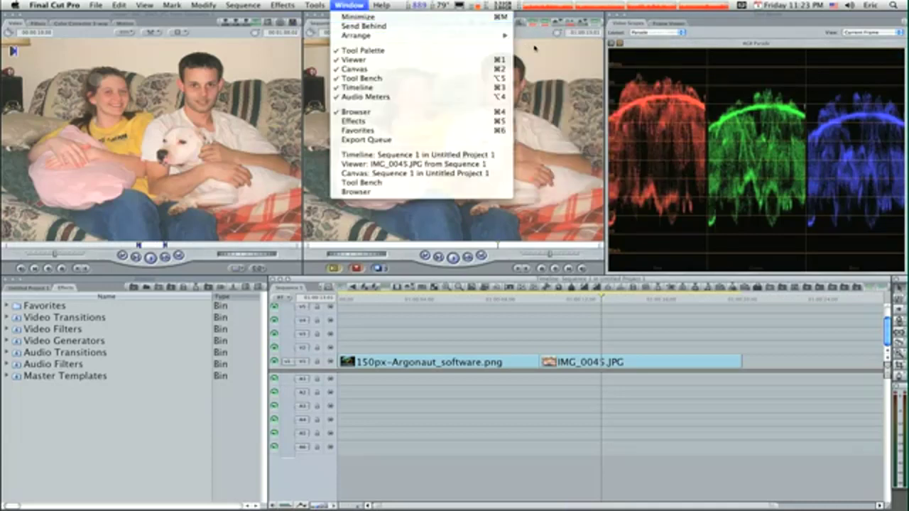
mouse_move(495, 35)
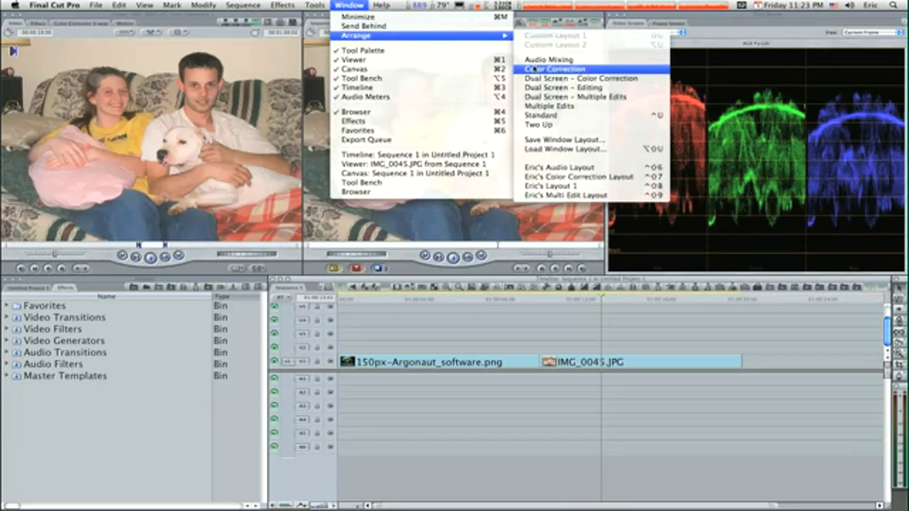
left_click(534, 69)
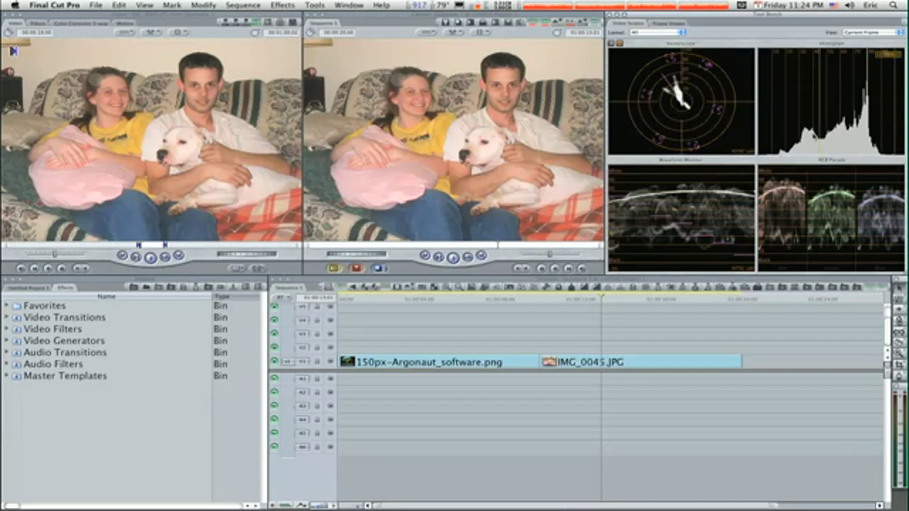
- Set the Video Scopes layout to Vectorscope only and reload IMG_0045.JPG in the Viewer
left_click(680, 32)
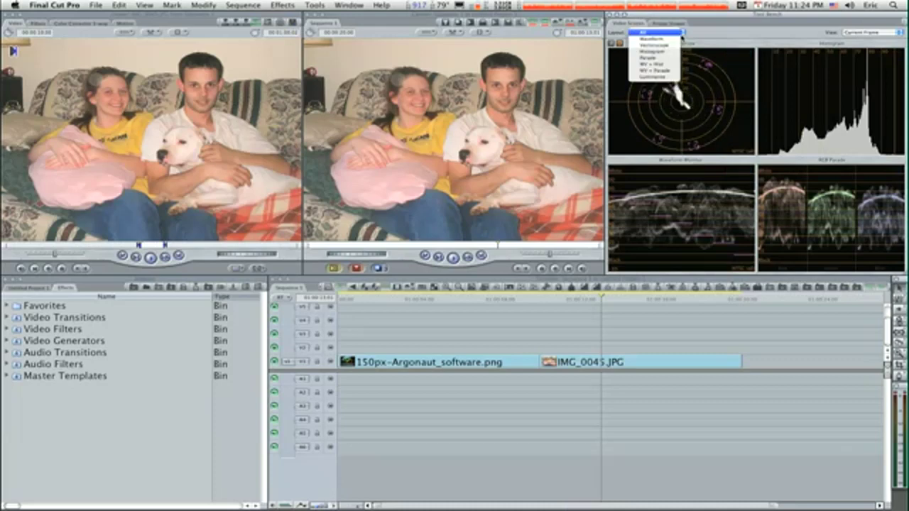
left_click(675, 45)
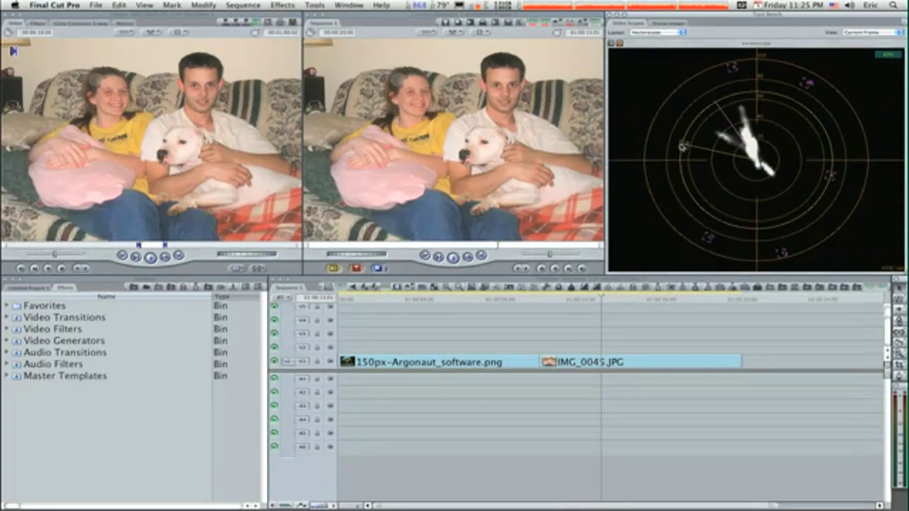
double_click(572, 364)
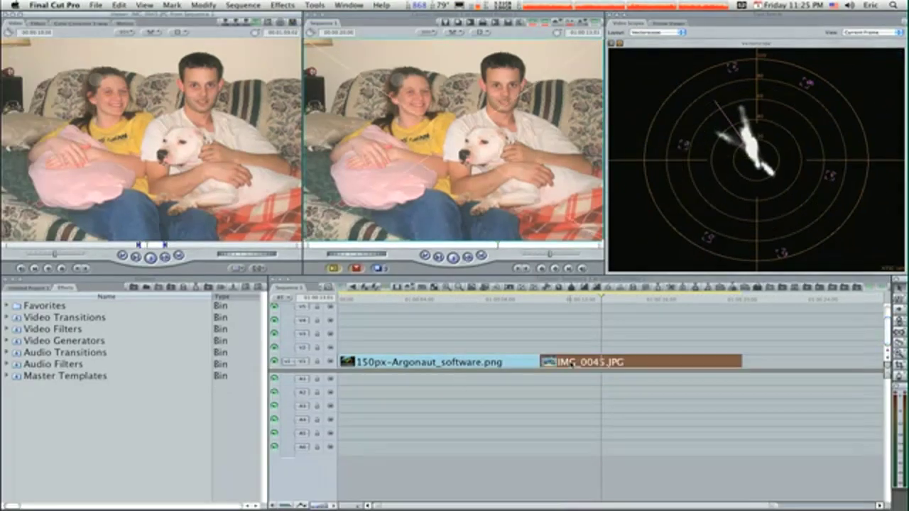
- Apply Video Filters > Color Correction > Color Corrector 3-way to IMG_0045.JPG
left_click(283, 5)
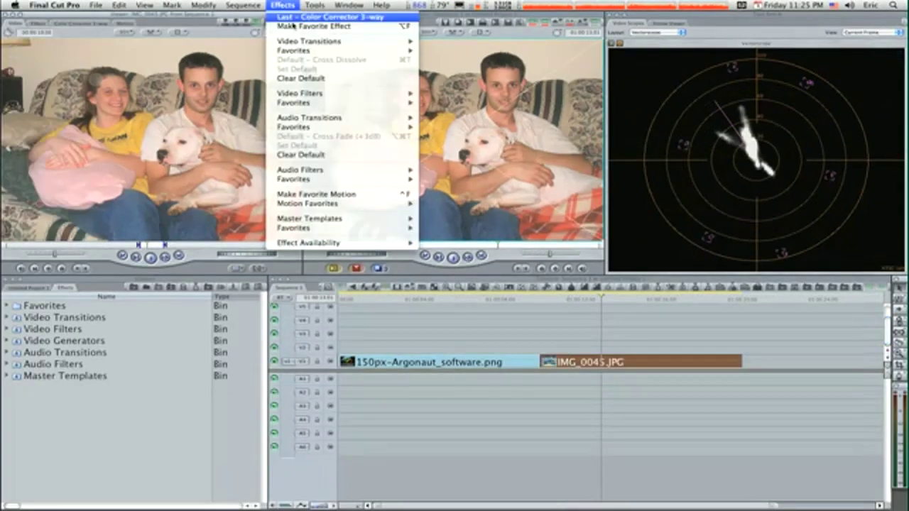
mouse_move(330, 95)
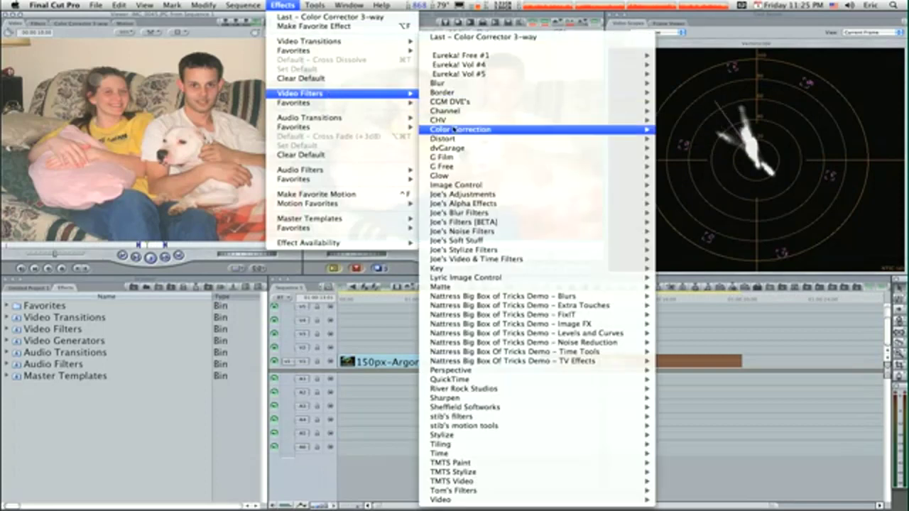
mouse_move(454, 130)
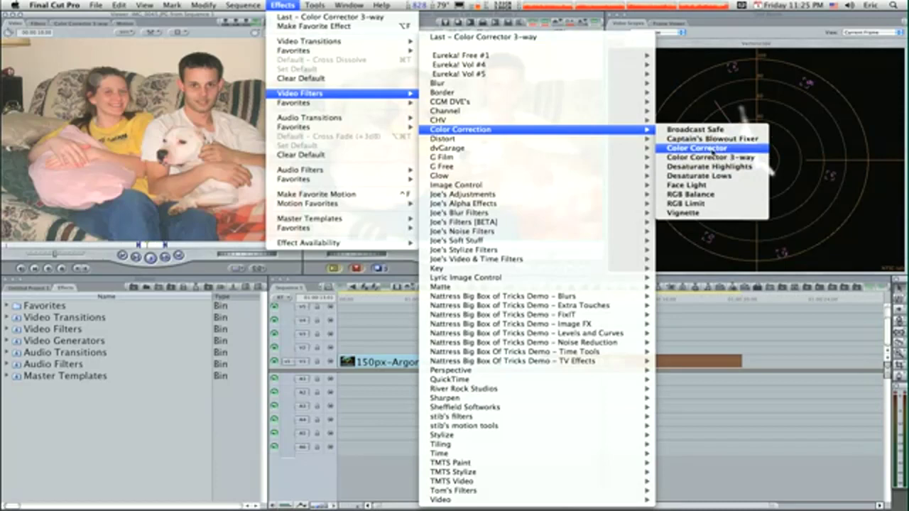
left_click(731, 158)
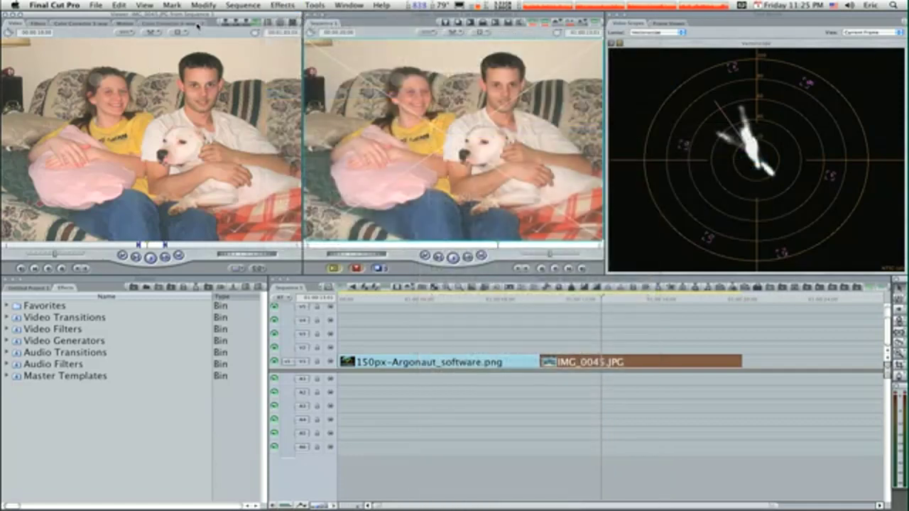
- Select the second Color Corrector in the Filters tab and show its Visual wheel controls
left_click(171, 23)
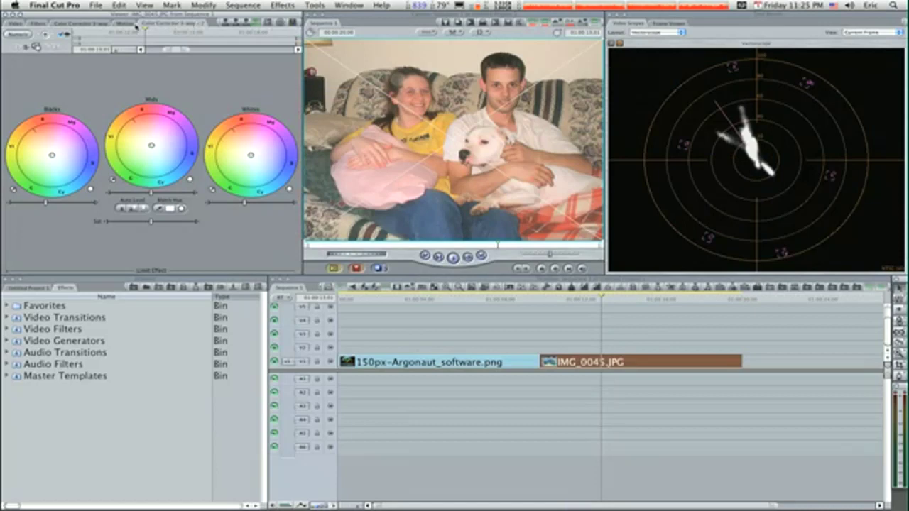
left_click(36, 23)
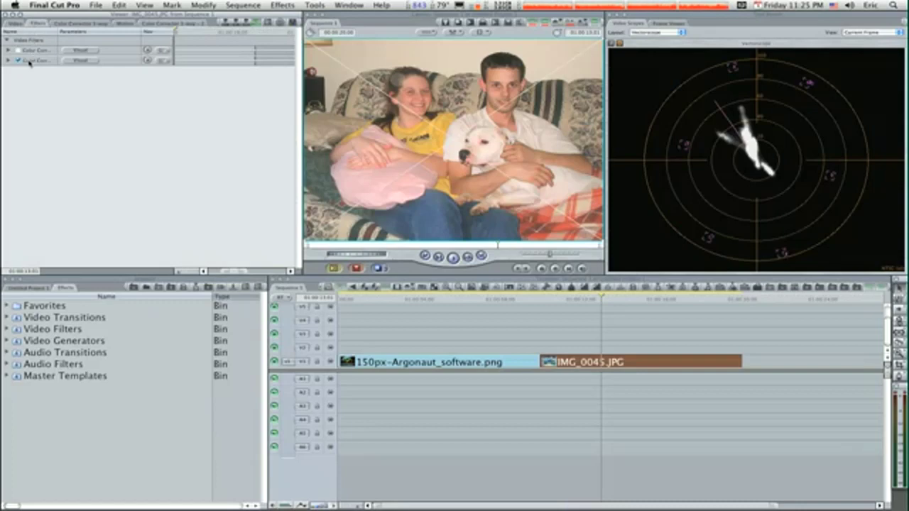
left_click(29, 61)
left_click(74, 61)
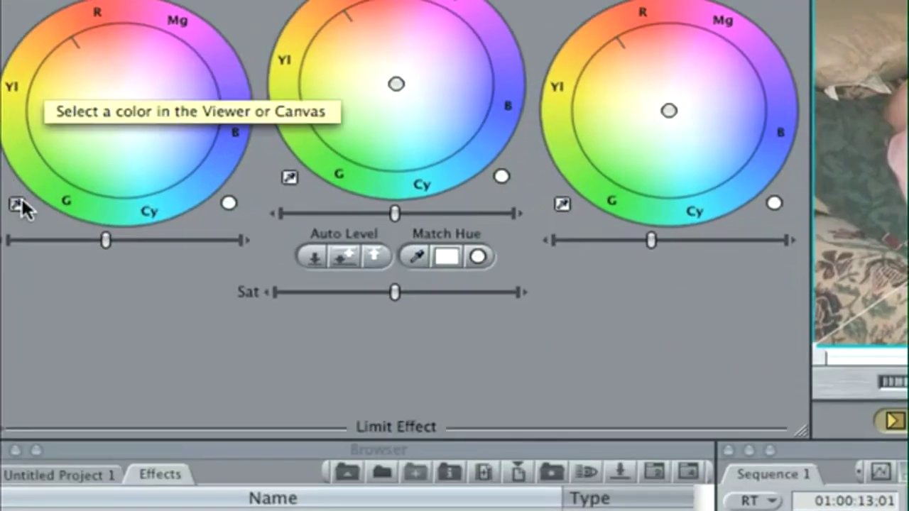
- Set the black balance by sampling a dark area of the photo with the Blacks eyedropper
left_click(18, 198)
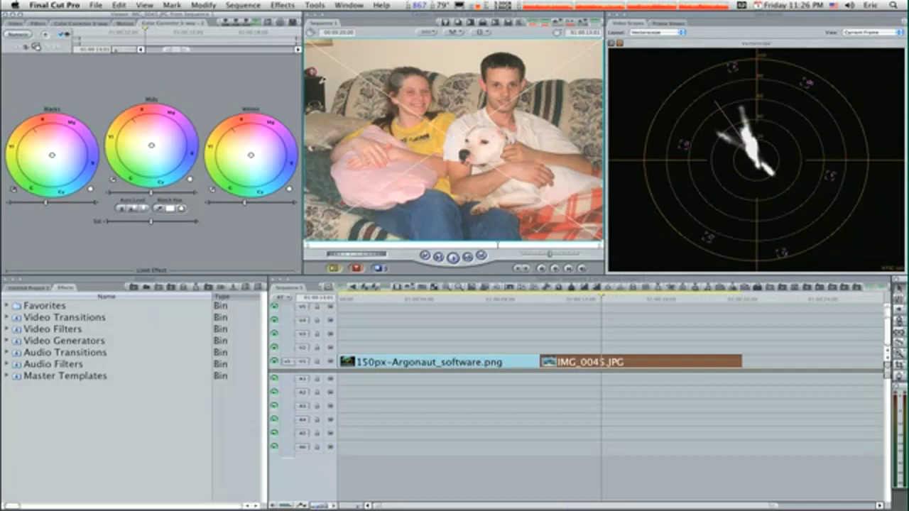
left_click(320, 85)
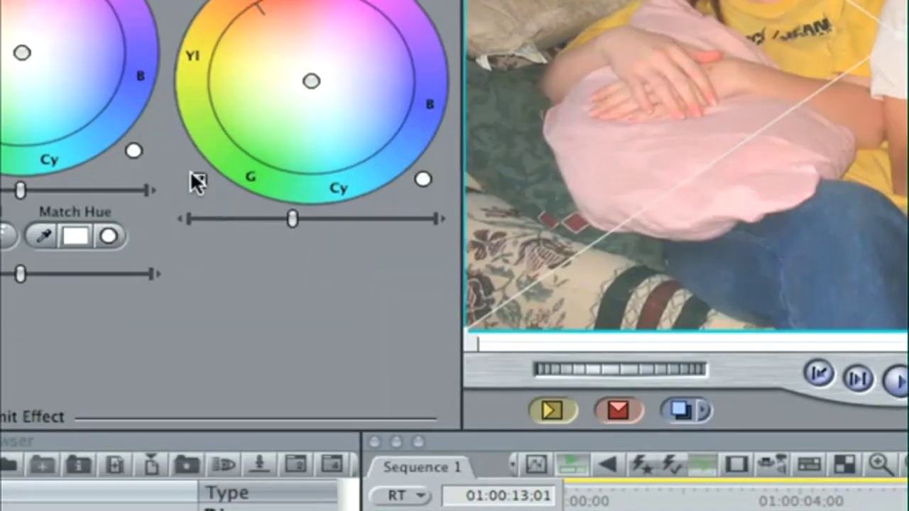
left_click(198, 181)
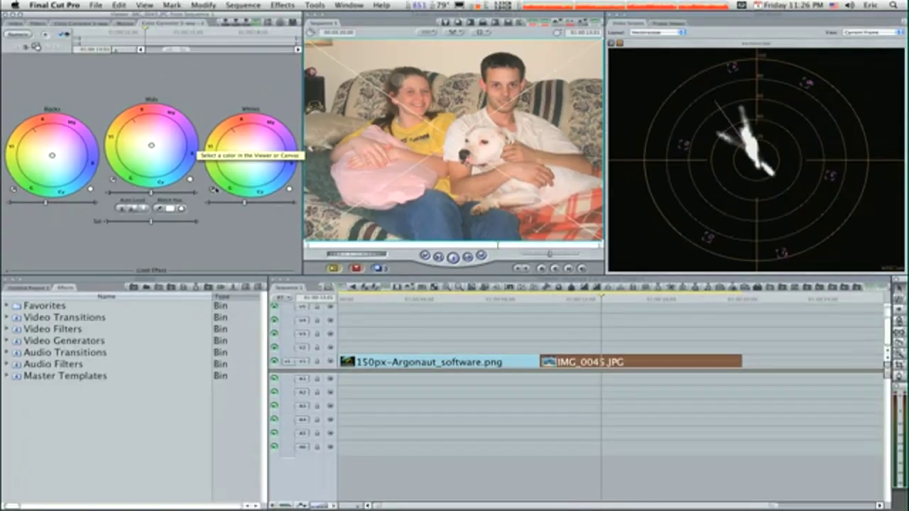
- Sample a white area for white balance, then enable View > Range Check > Excess Luma
left_click(465, 53)
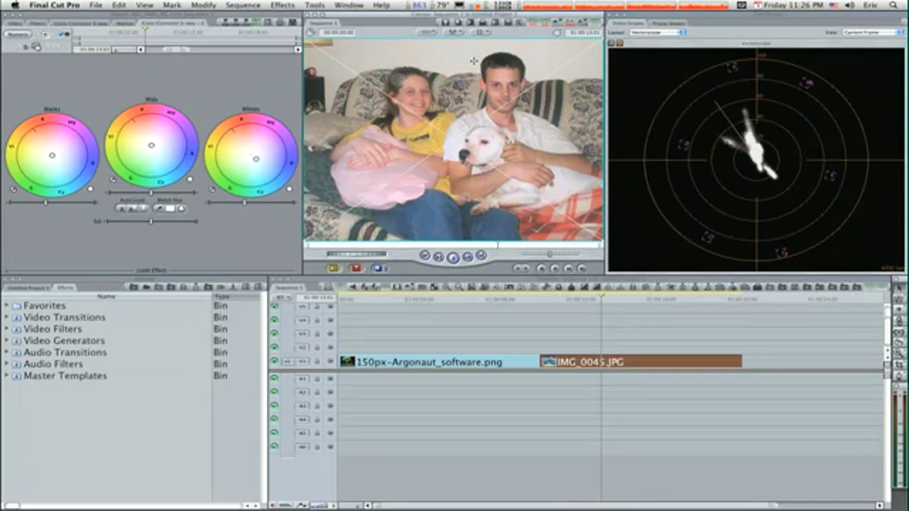
left_click(146, 5)
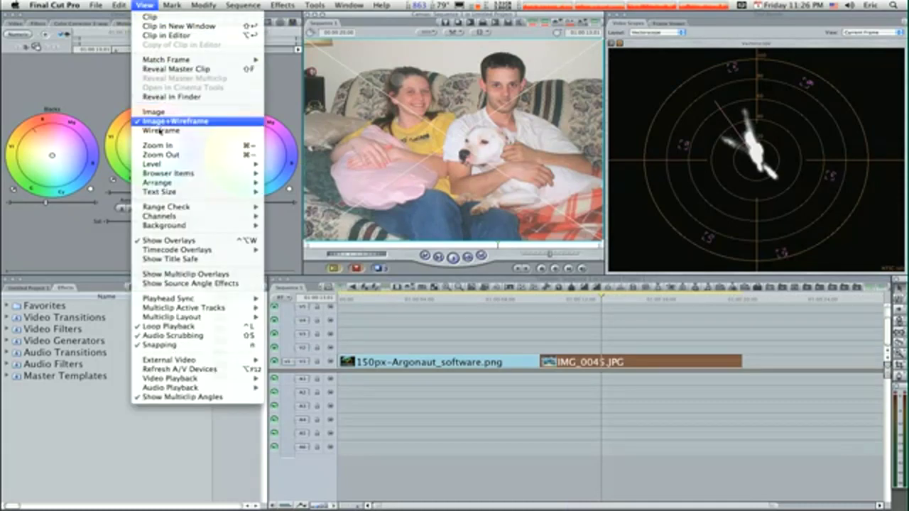
mouse_move(168, 207)
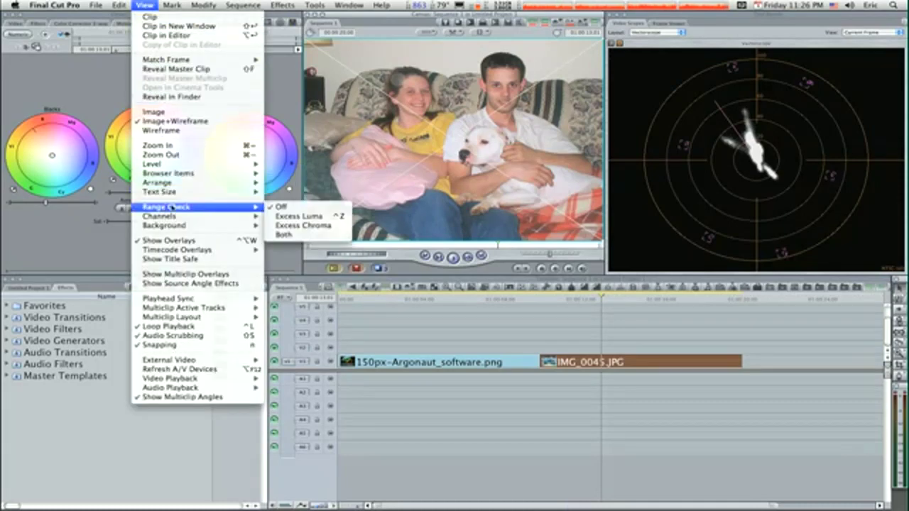
left_click(298, 216)
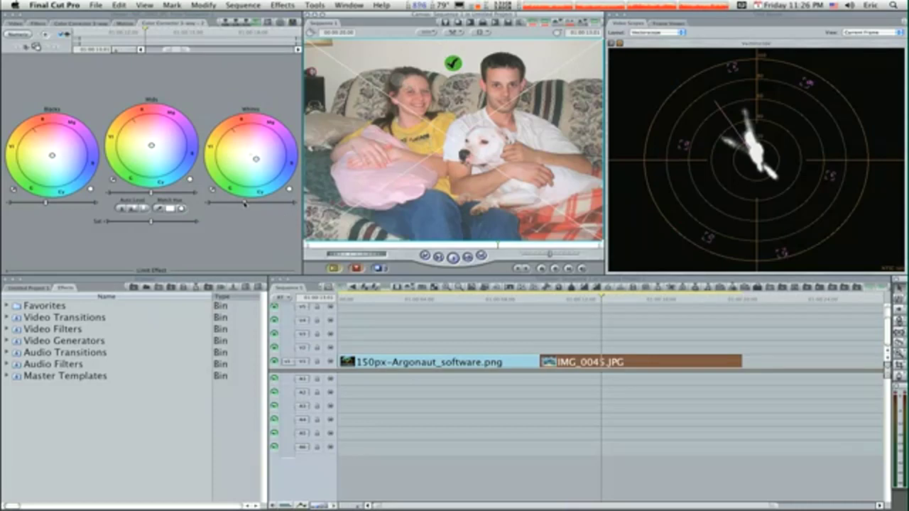
- Raise the Whites level until just short of overexposure, then turn Range Check off
left_click_drag(245, 204, 251, 205)
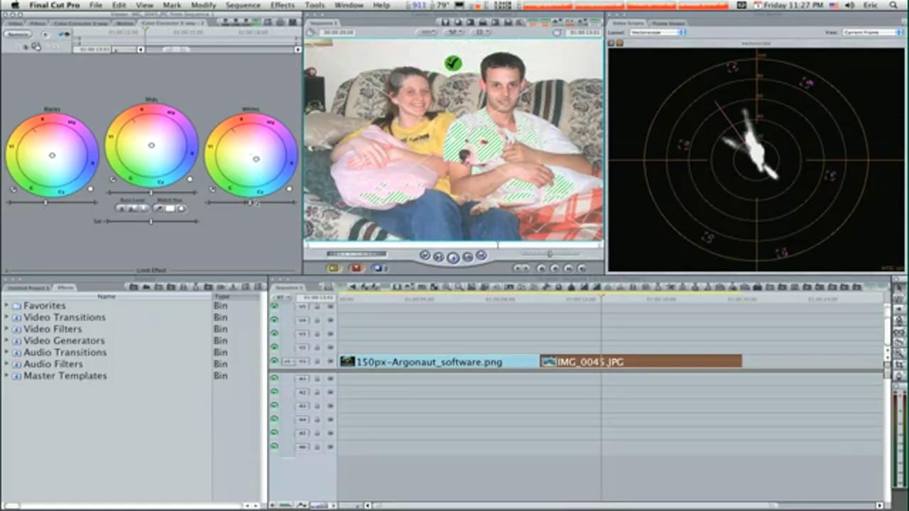
left_click_drag(252, 204, 250, 203)
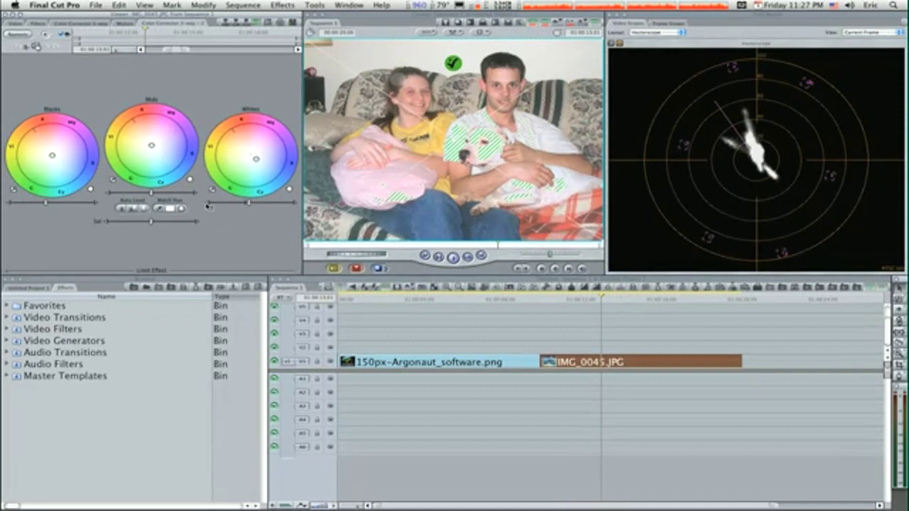
key("ctrl+z")
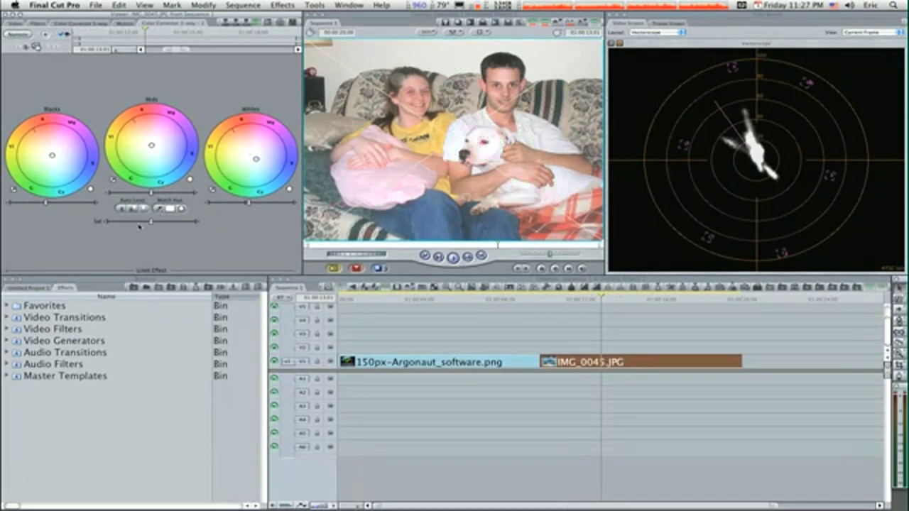
- Increase saturation, nudge the Mids balance slightly, and toggle the Excess Luma range check on and off
left_click_drag(151, 223, 171, 224)
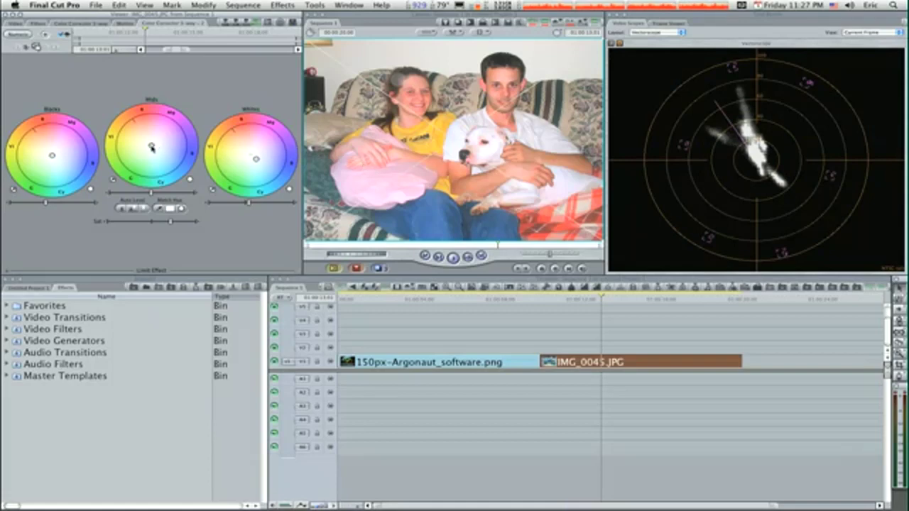
left_click_drag(151, 147, 152, 148)
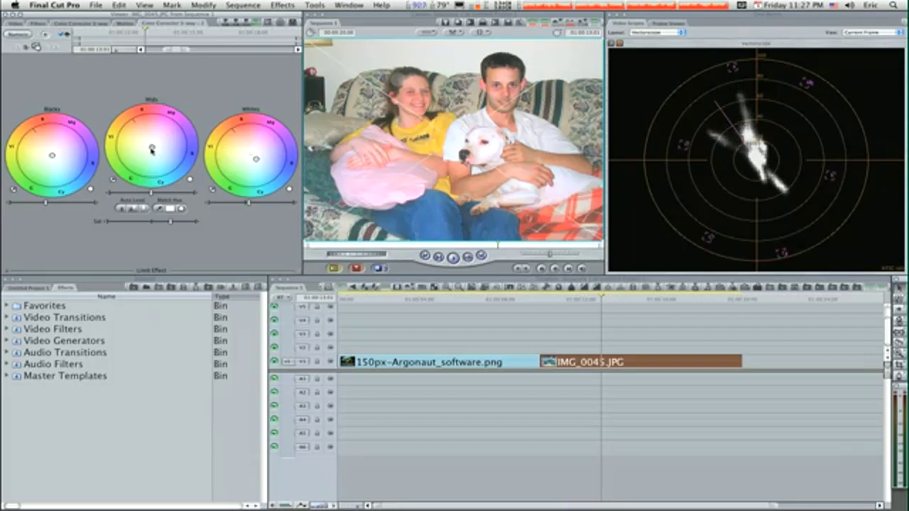
left_click_drag(151, 149, 152, 151)
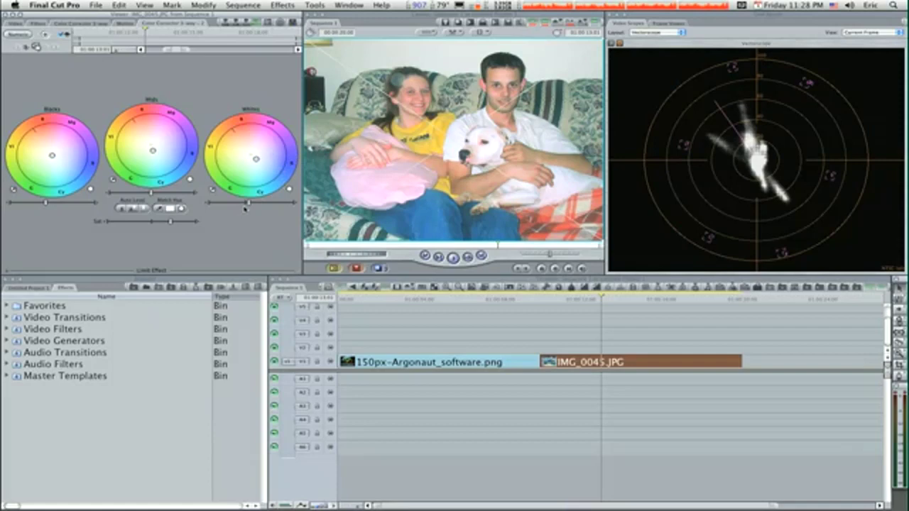
key("ctrl+z")
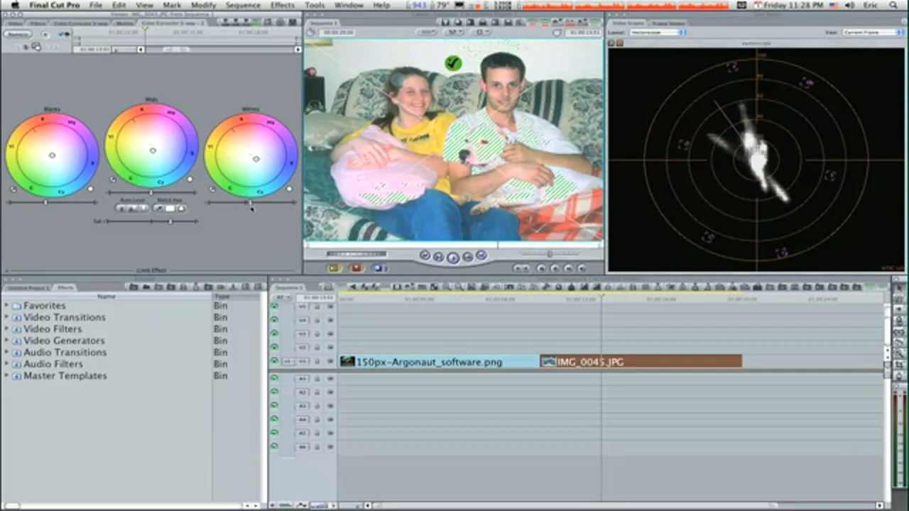
key("ctrl+z")
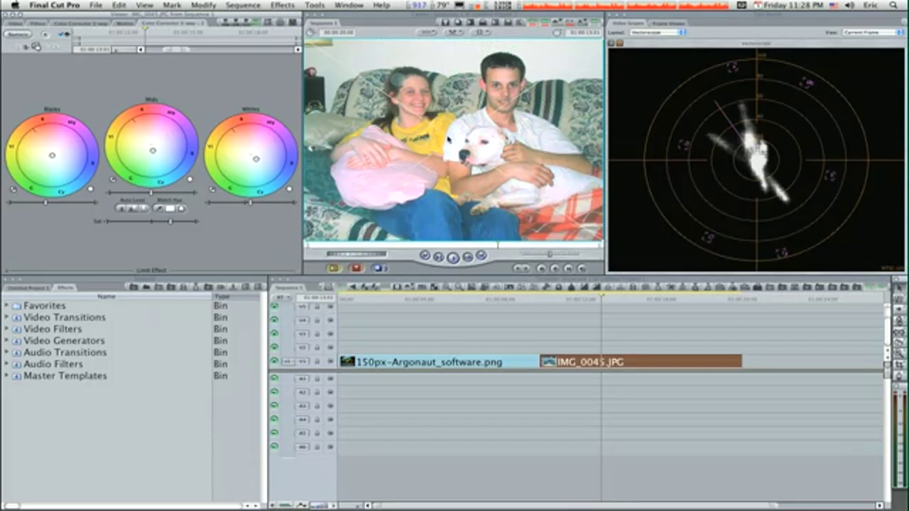
- Raise the Sat slider a little further and return to Final Cut Pro
left_click_drag(172, 223, 180, 222)
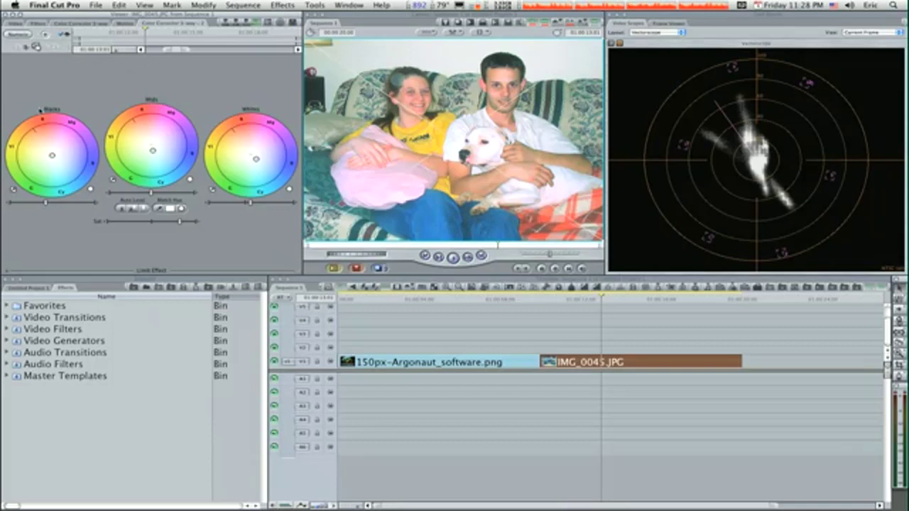
left_click(62, 36)
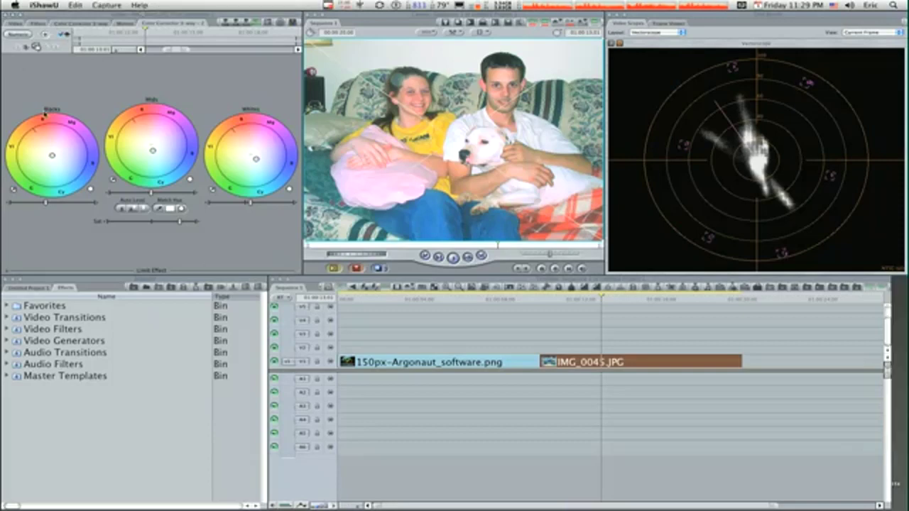
left_click(63, 35)
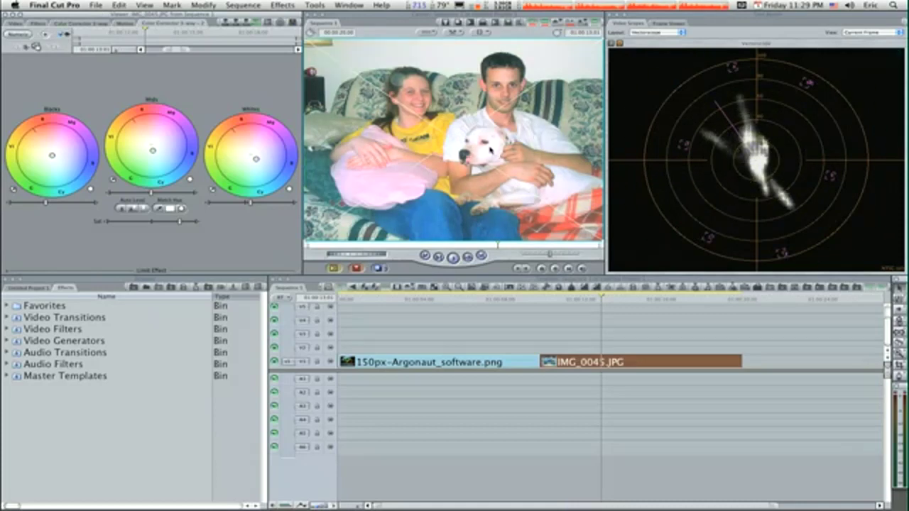
- Toggle the 3-way correction off and on twice to compare the vectorscope, leaving it enabled
left_click(61, 37)
left_click(61, 37)
left_click(61, 37)
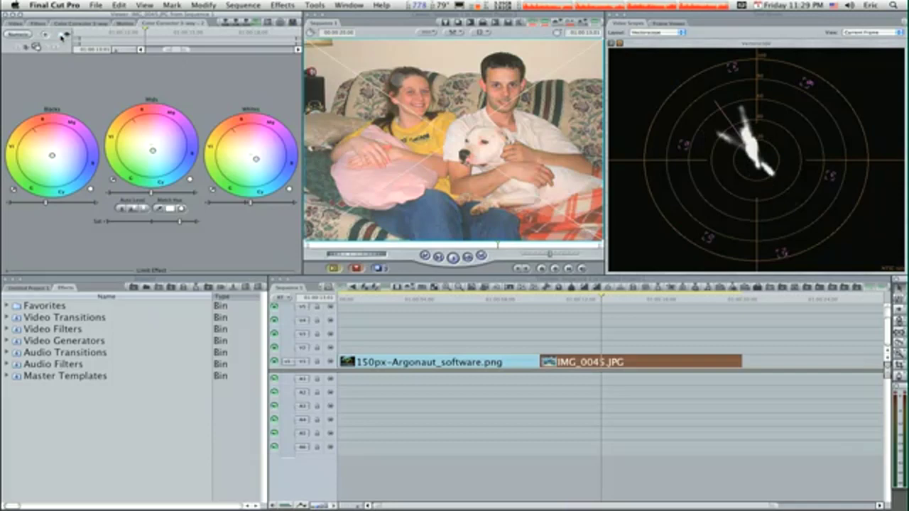
left_click(61, 36)
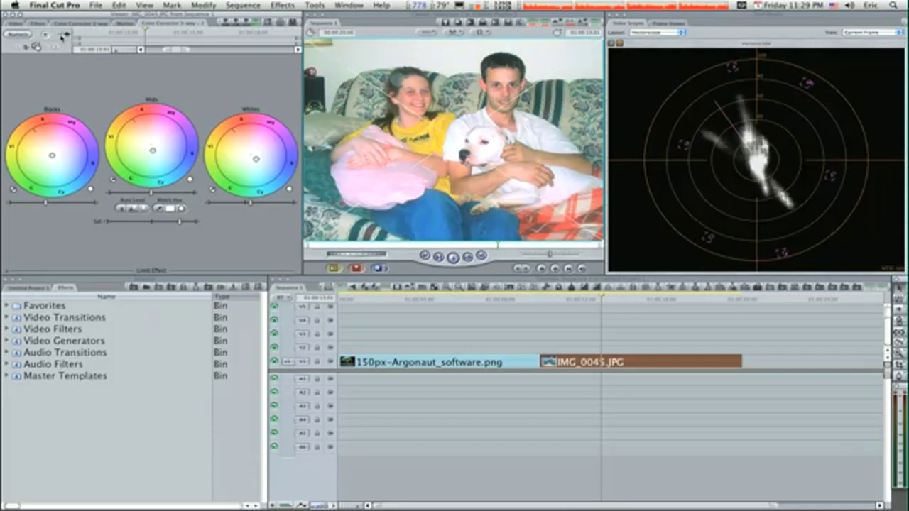